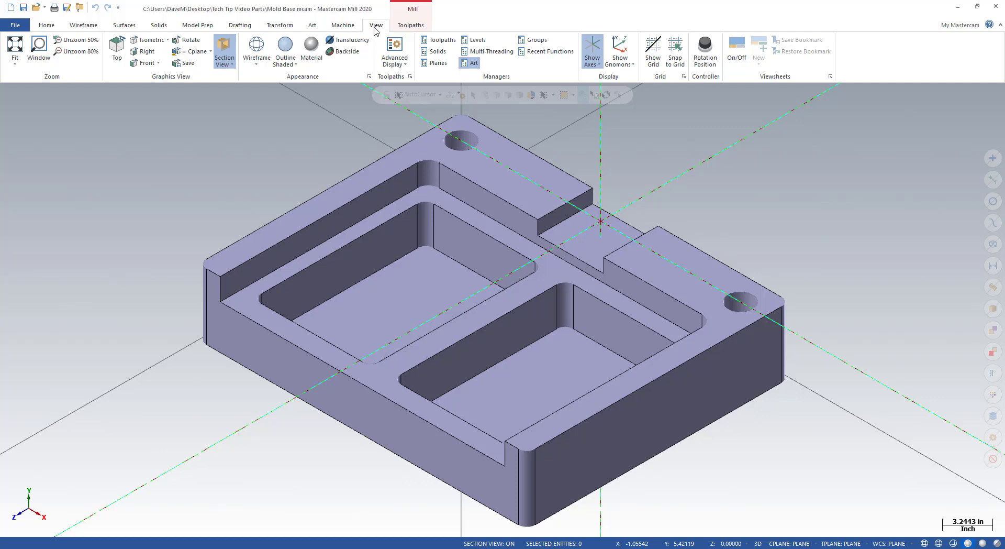
# Step: Turn on viewsheets and add a new viewsheet named Center Slot
pyautogui.click(743, 63)
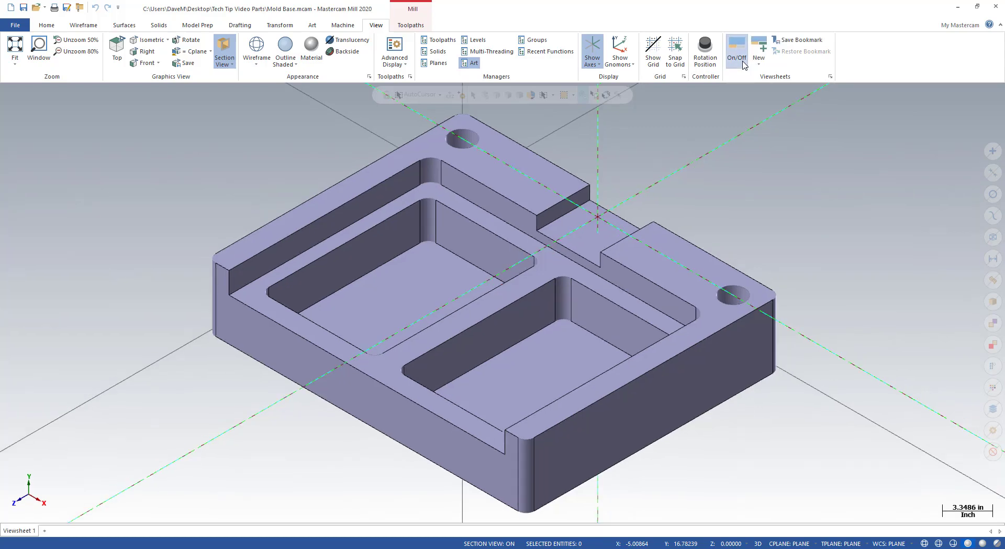
pyautogui.click(45, 530)
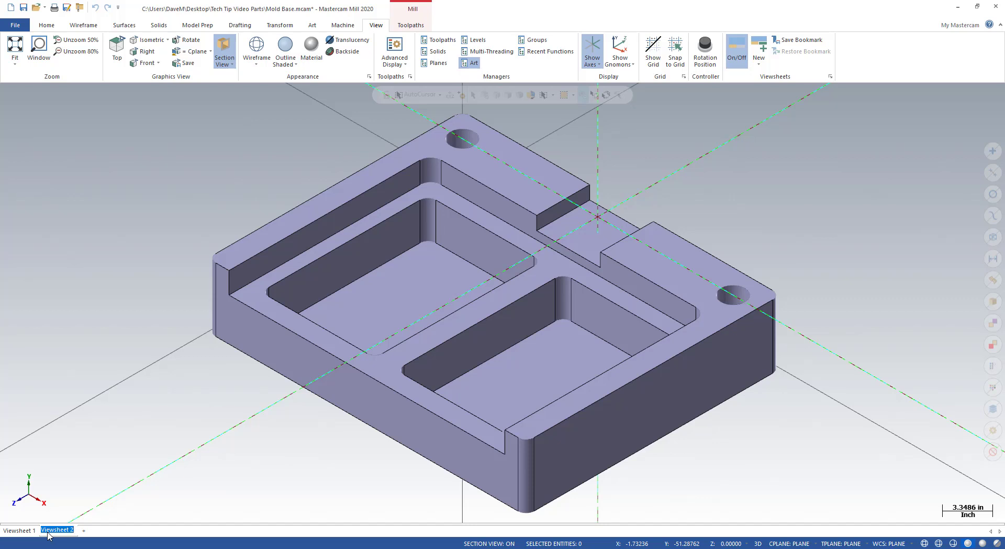
pyautogui.write('Center Slot')
pyautogui.press('Return')
# Step: Zoom the Center Slot viewsheet in on the open slot in the mold base's rear edge
pyautogui.rightClick(123, 406)
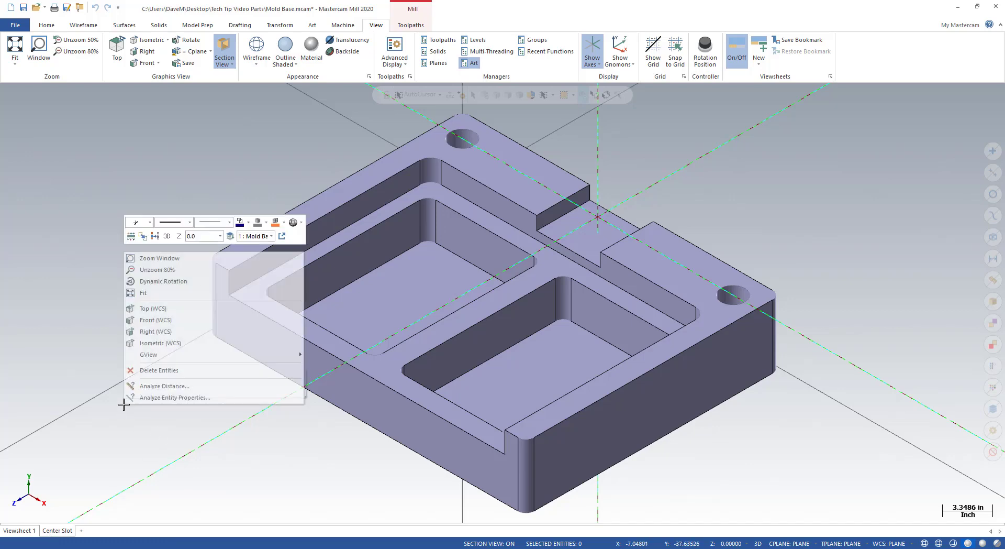
pyautogui.click(211, 258)
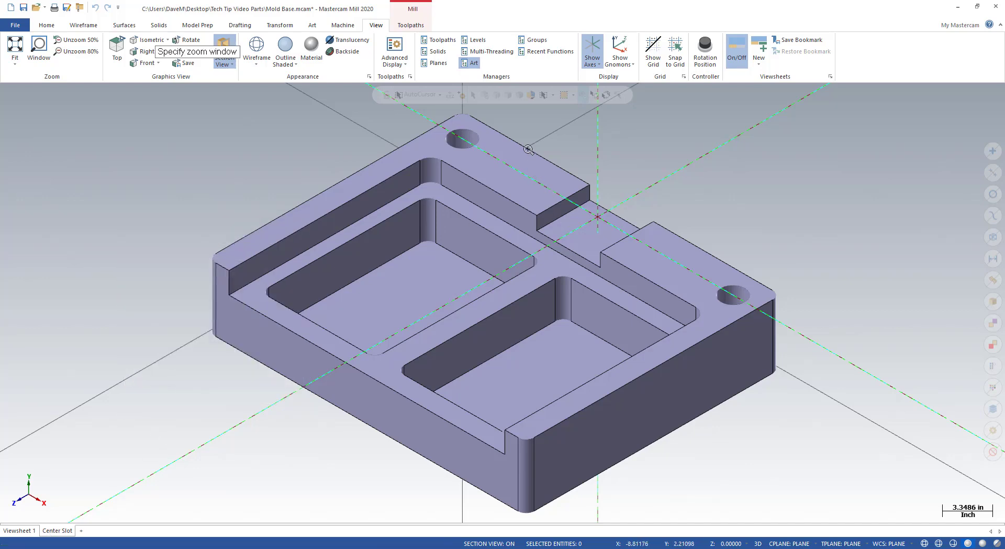
pyautogui.moveTo(527, 149); pyautogui.dragTo(658, 280)
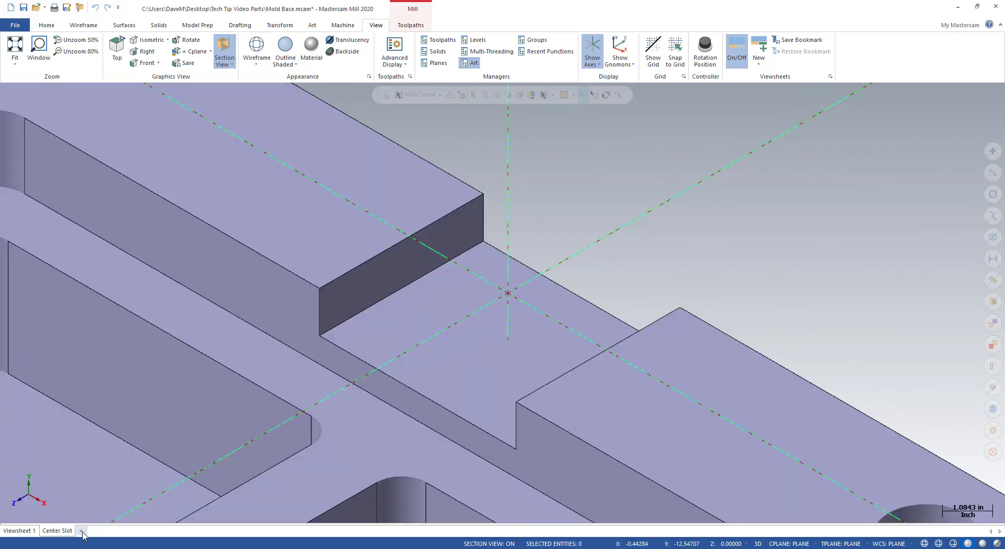
# Step: Add a viewsheet named Section View and fit the whole mold base in it
pyautogui.click(81, 531)
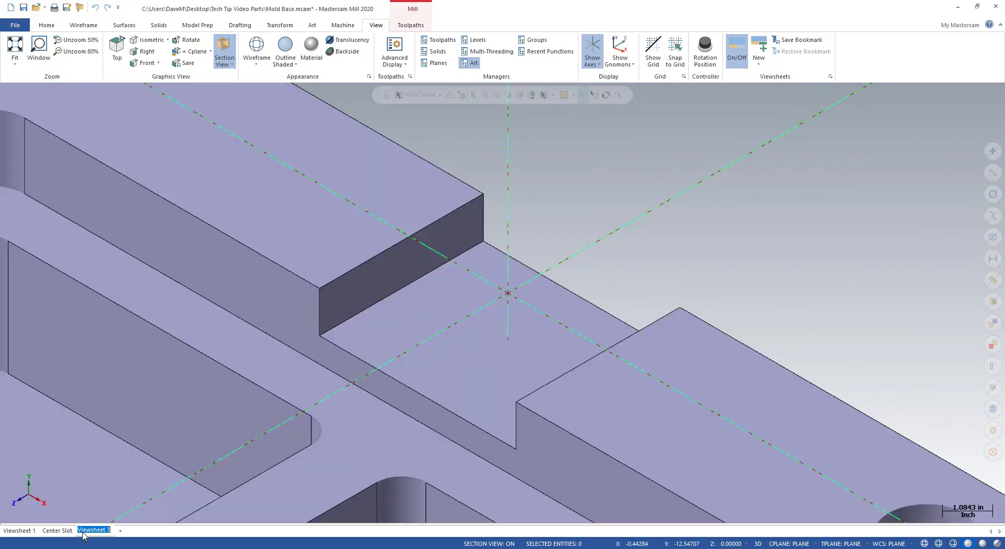
pyautogui.write('Section View')
pyautogui.press('Return')
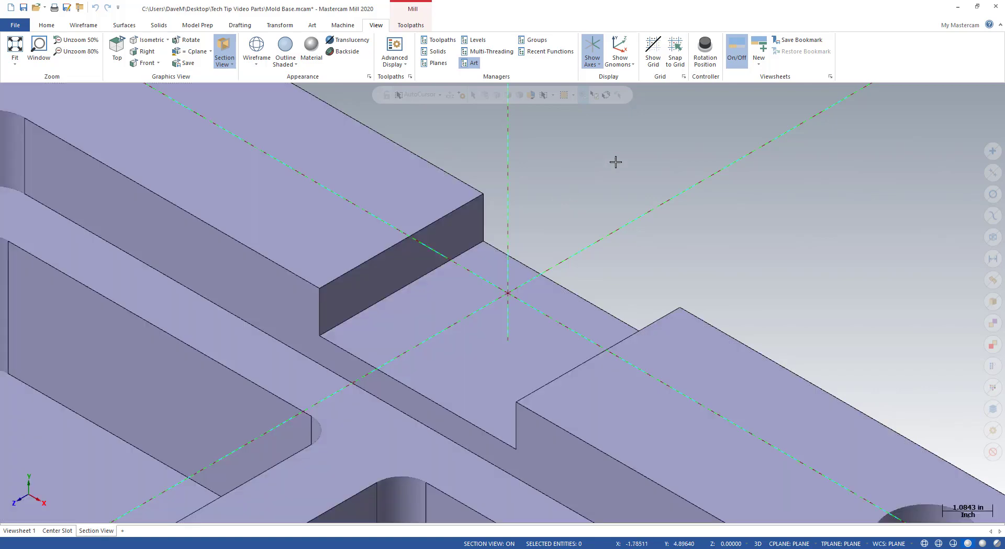
pyautogui.rightClick(617, 161)
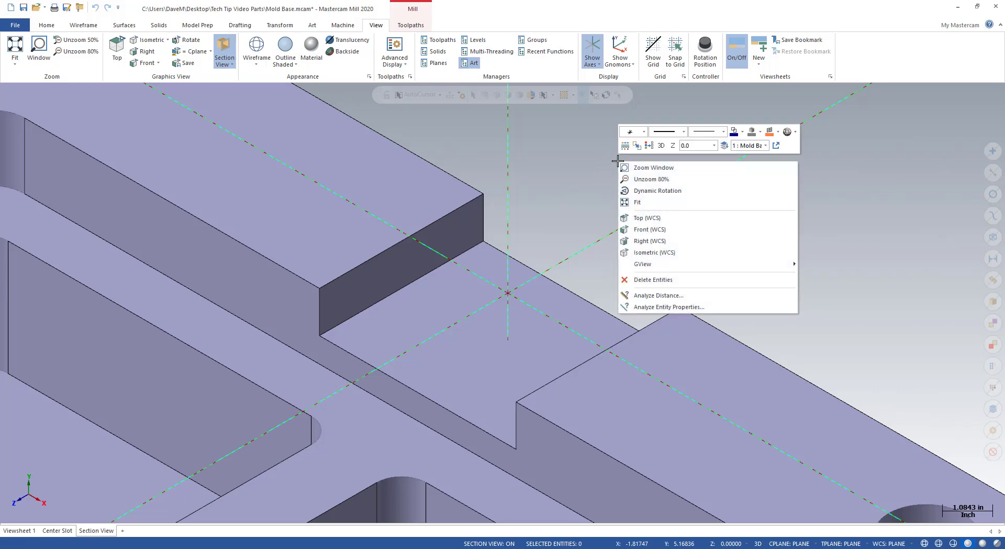
pyautogui.click(638, 203)
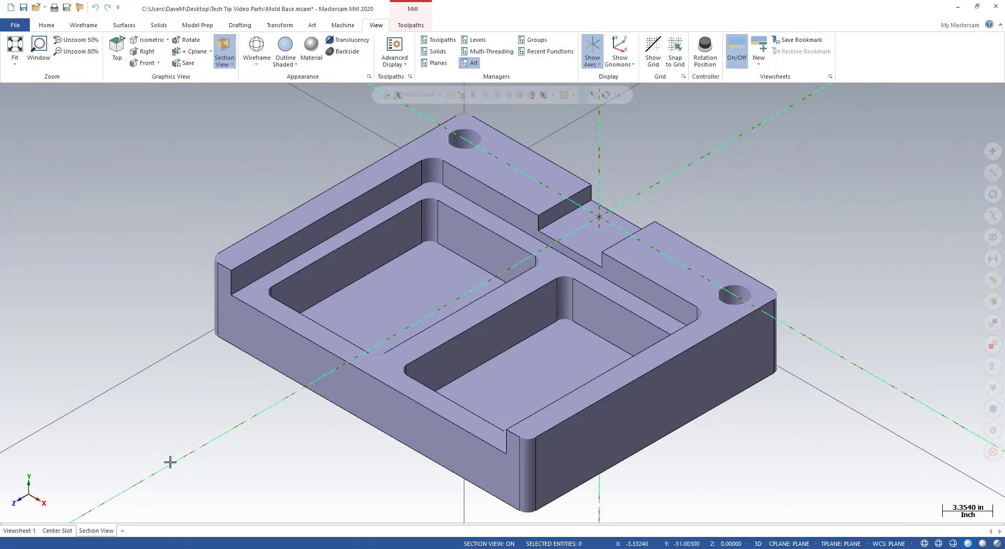
# Step: Create a new plane set as the section plane, moved along Z to 14.0 so it cuts through both pockets
pyautogui.hotkey('alt', 'p')
pyautogui.click(467, 389)
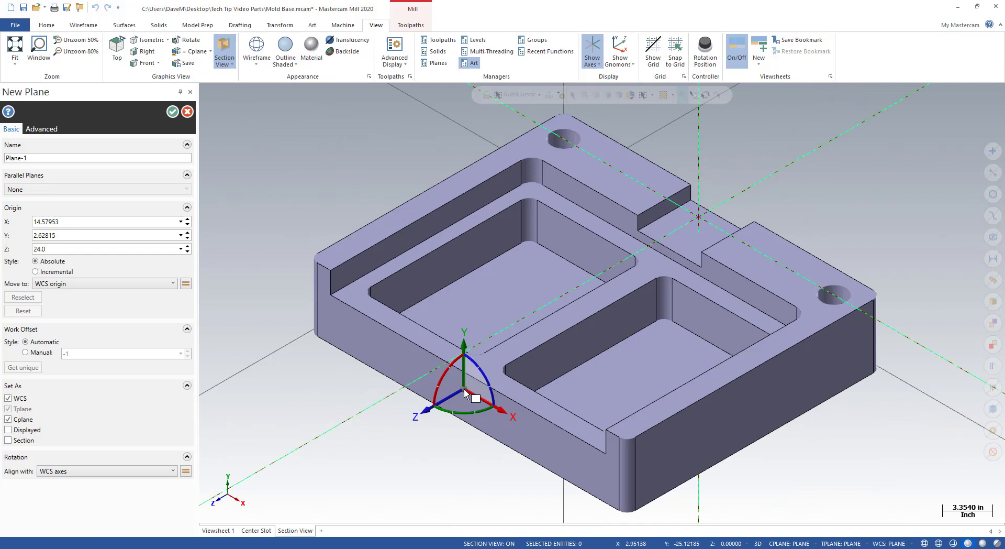
pyautogui.click(8, 440)
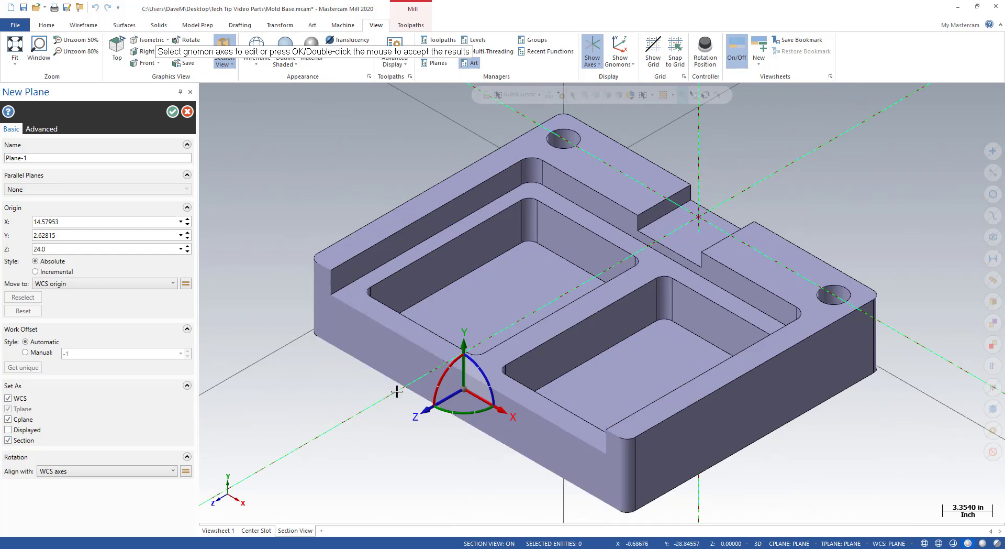
pyautogui.click(449, 395)
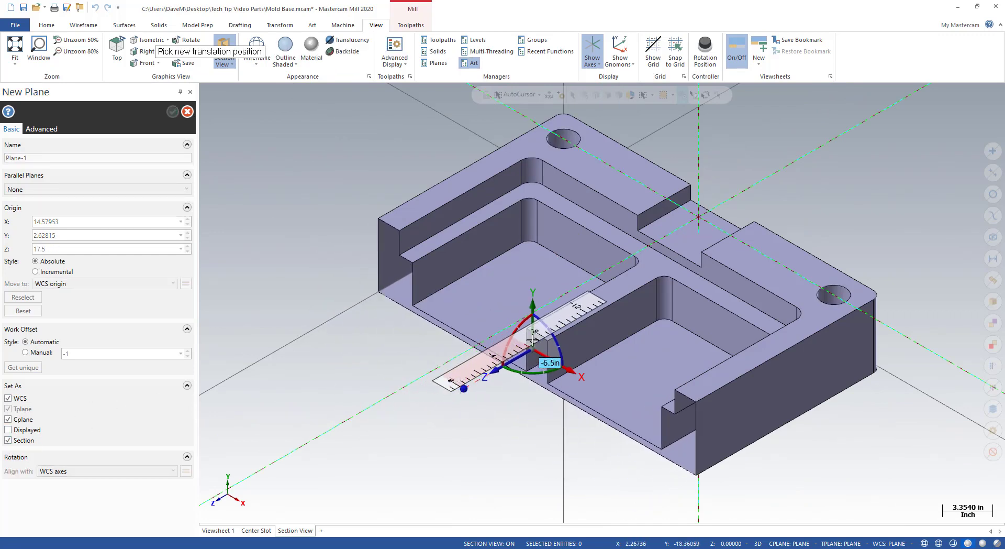
pyautogui.click(562, 323)
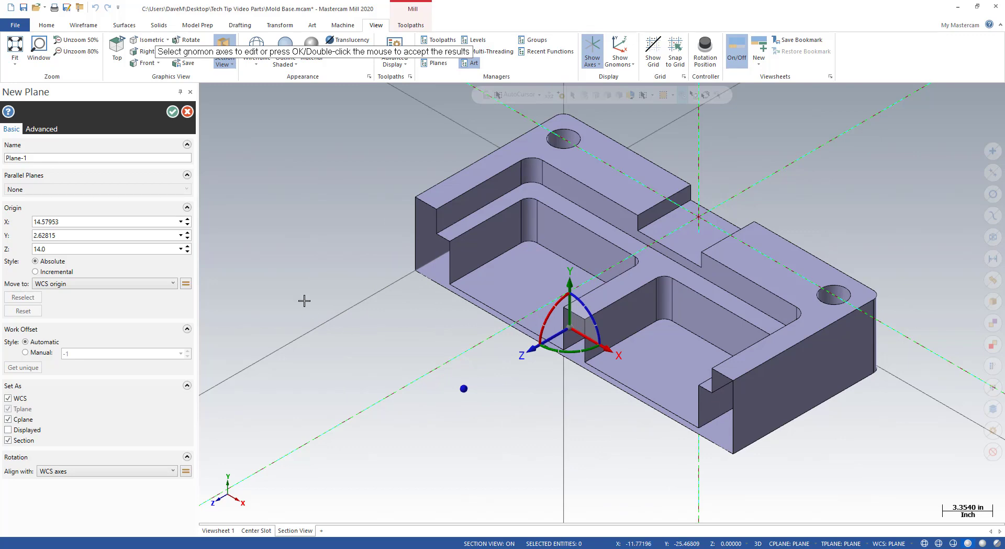
pyautogui.click(173, 113)
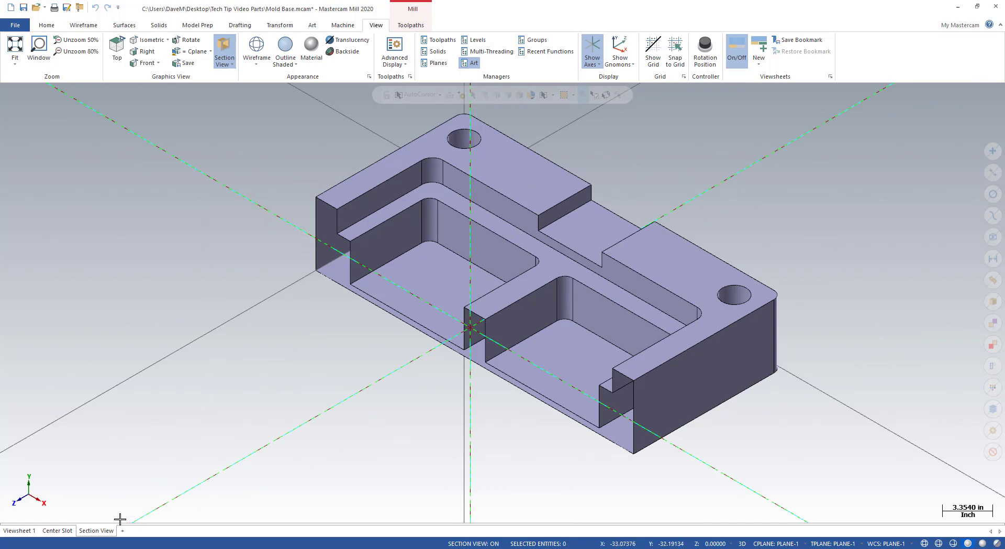
# Step: Compare the views stored in Viewsheet 1, Center Slot and Section View
pyautogui.click(23, 532)
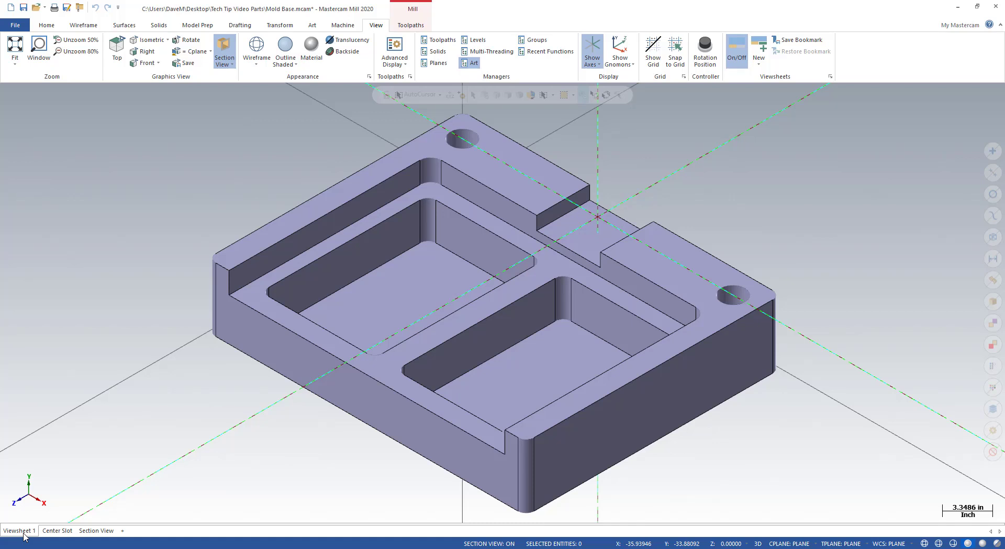
pyautogui.click(47, 530)
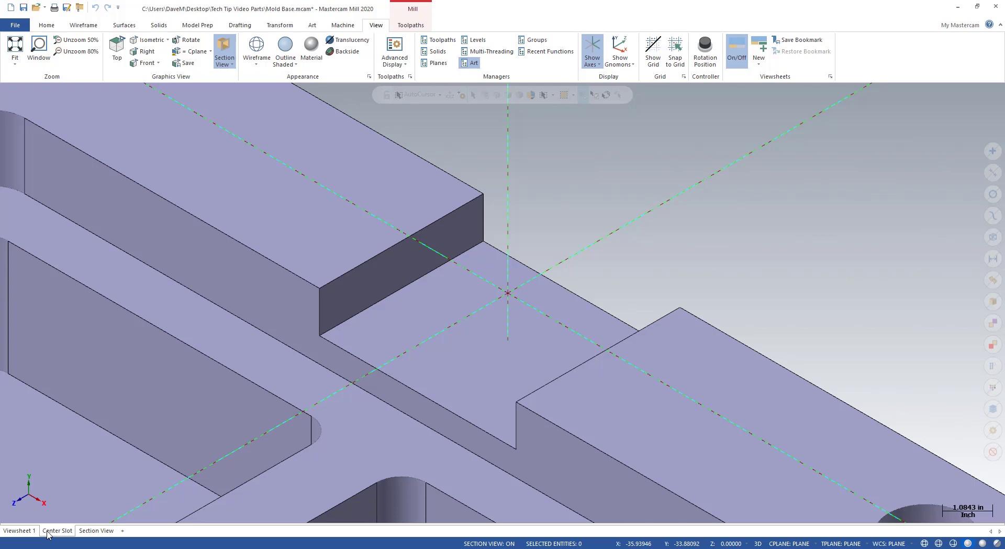
pyautogui.click(95, 532)
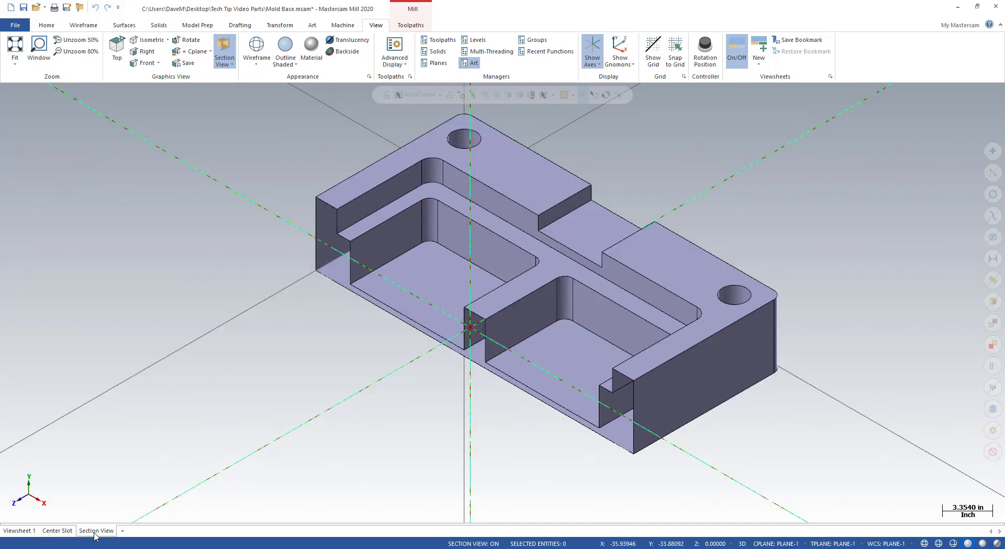
# Step: Add another viewsheet based on Viewsheet 1 and name it Reamed Hole 1
pyautogui.click(15, 530)
pyautogui.click(122, 530)
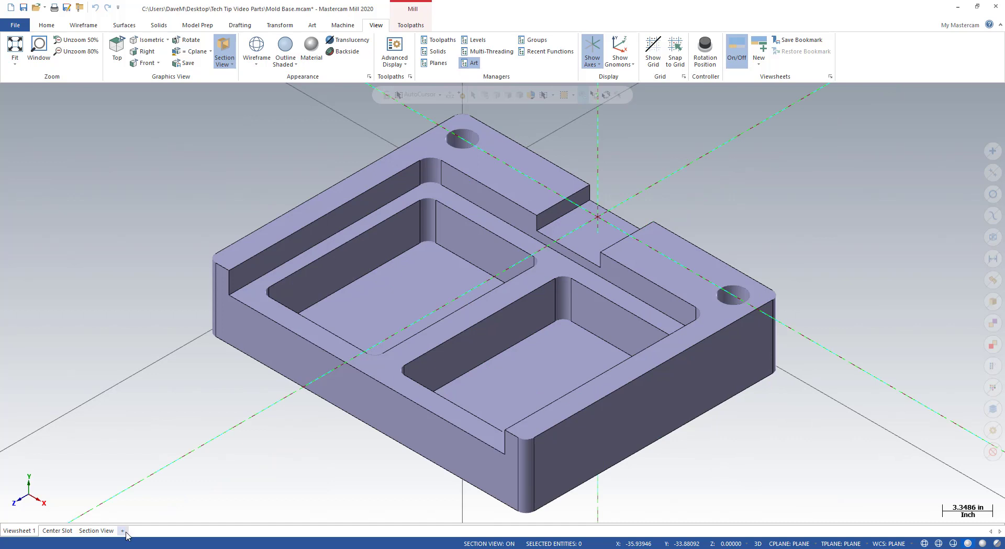
pyautogui.doubleClick(127, 530)
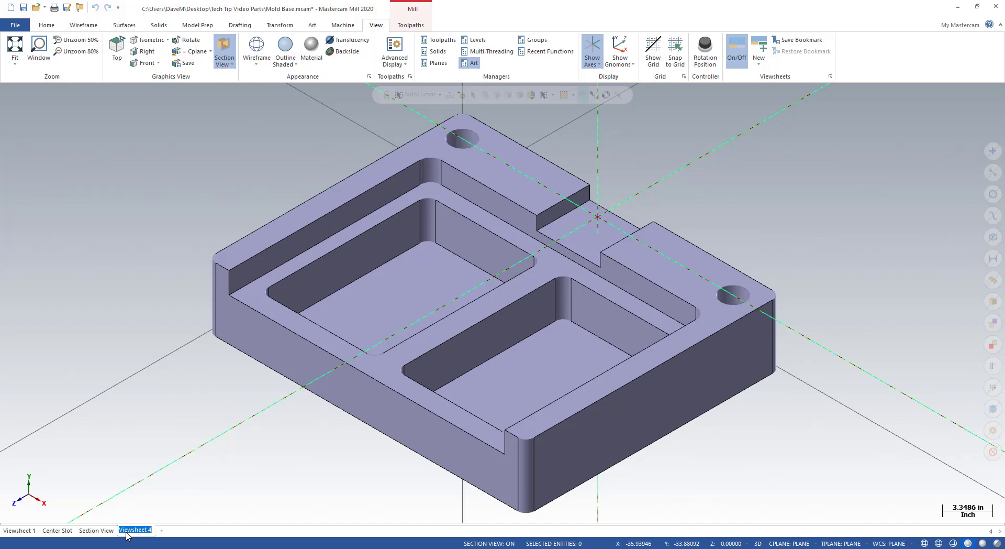
pyautogui.write('Rea')
pyautogui.write('med Hole')
pyautogui.write(' 1')
pyautogui.press('Return')
# Step: Zoom the Reamed Hole 1 viewsheet in on the hole at the mold base's far corner
pyautogui.rightClick(180, 266)
pyautogui.click(194, 274)
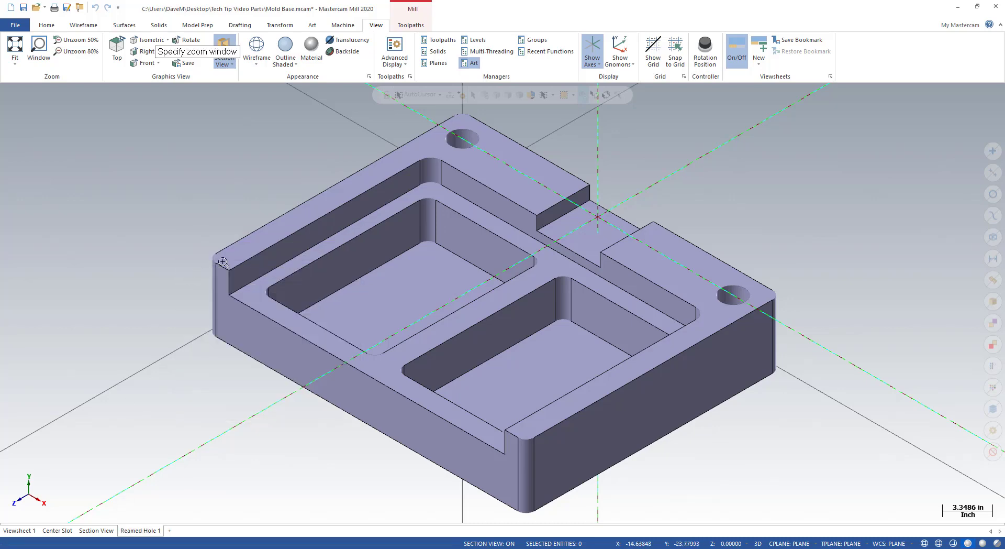
pyautogui.moveTo(443, 123); pyautogui.dragTo(489, 166)
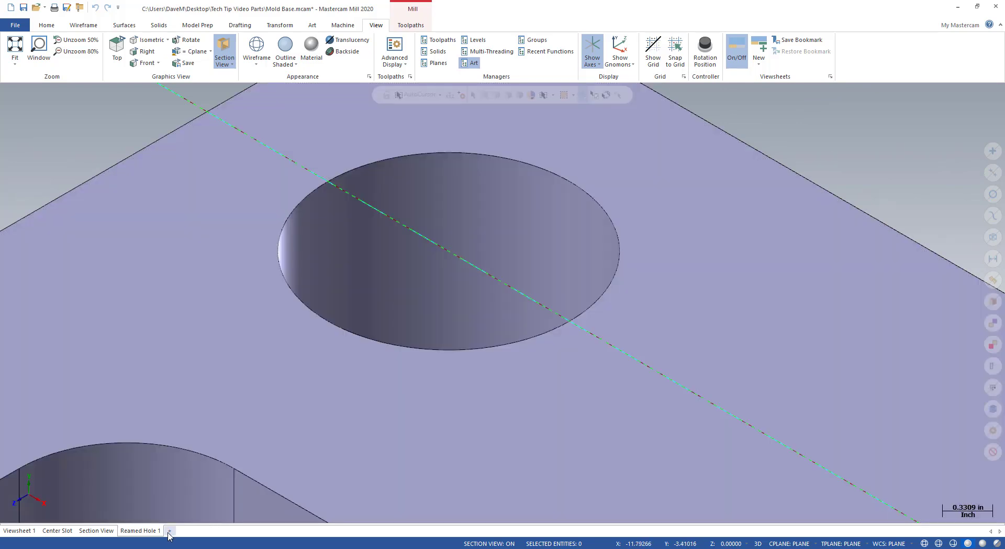
# Step: Add a further viewsheet named Reamed Hole 2
pyautogui.click(169, 531)
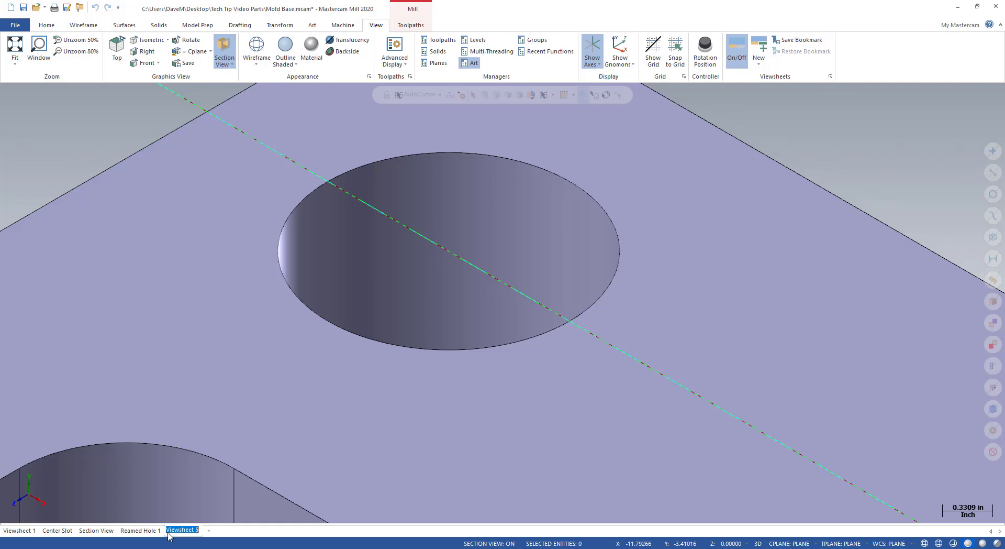
pyautogui.write('Reamed Hole 2')
pyautogui.press('Return')
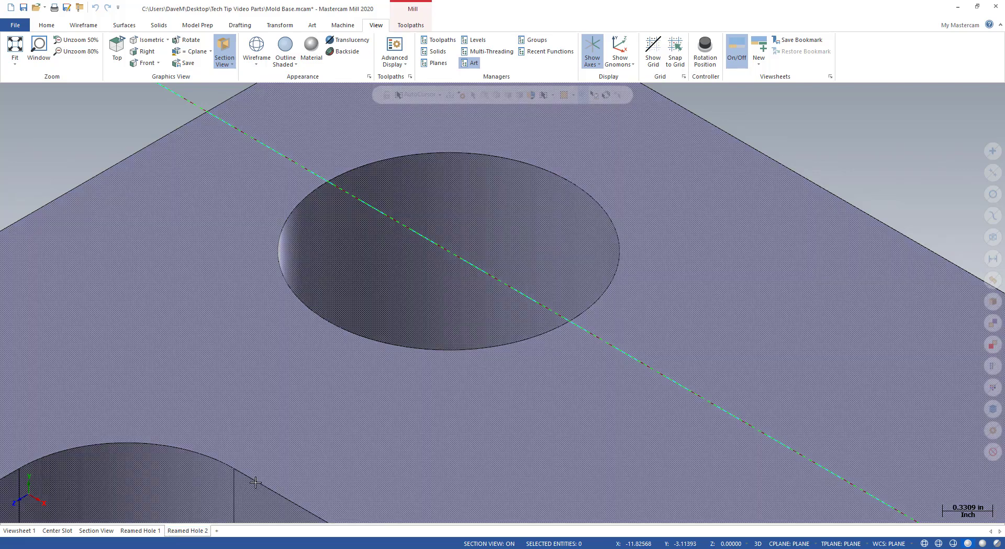
# Step: Fit the part in the Reamed Hole 2 viewsheet and zoom in on the second hole, beyond the center slot
pyautogui.rightClick(424, 406)
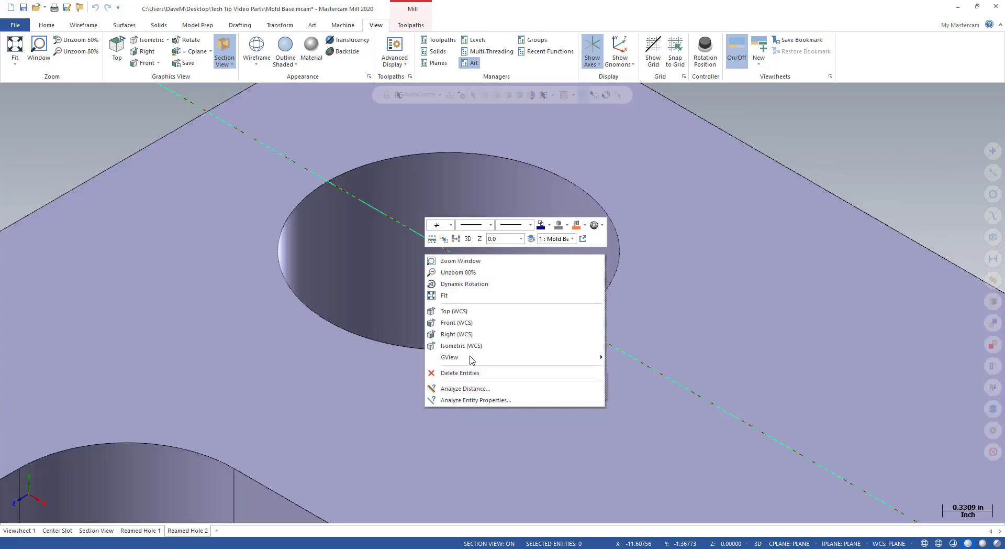
pyautogui.click(485, 295)
pyautogui.rightClick(587, 295)
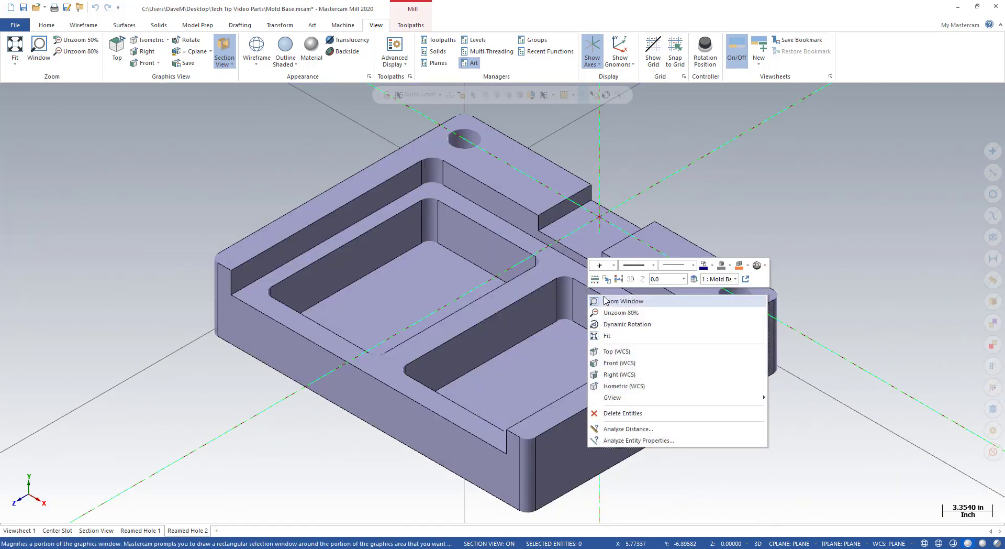
pyautogui.click(604, 298)
pyautogui.moveTo(722, 271); pyautogui.dragTo(748, 323)
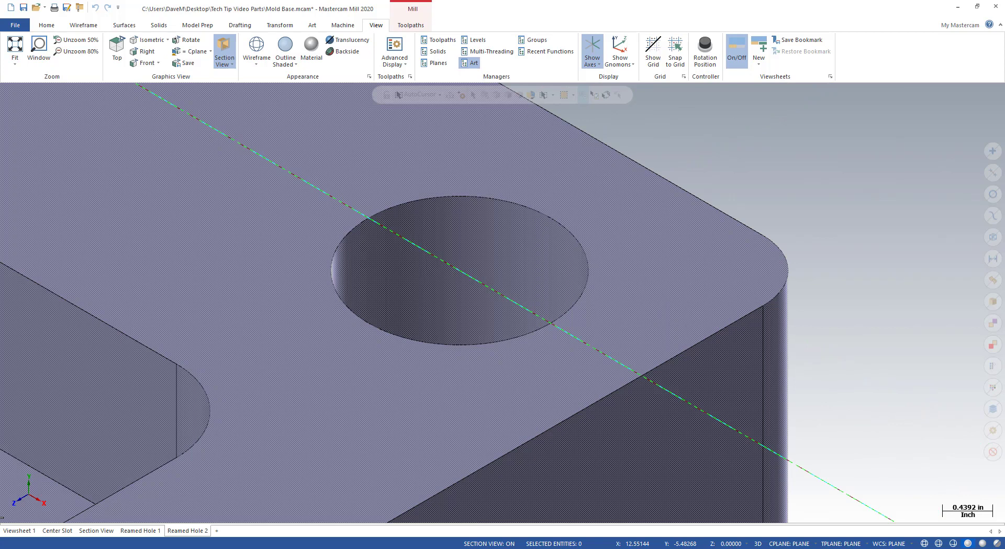
# Step: Review the stored views of all five viewsheets in order and return to Viewsheet 1
pyautogui.click(18, 530)
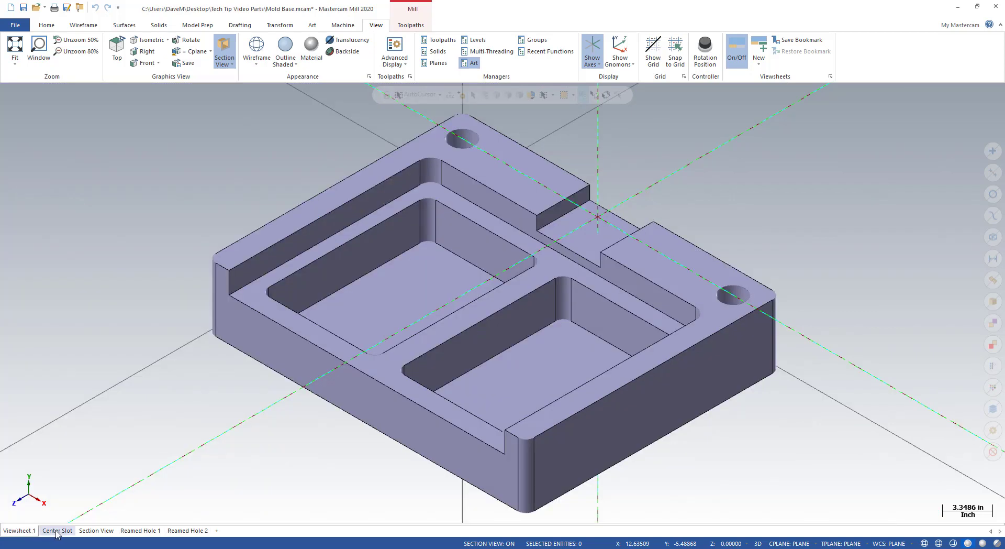
pyautogui.click(57, 530)
pyautogui.click(100, 530)
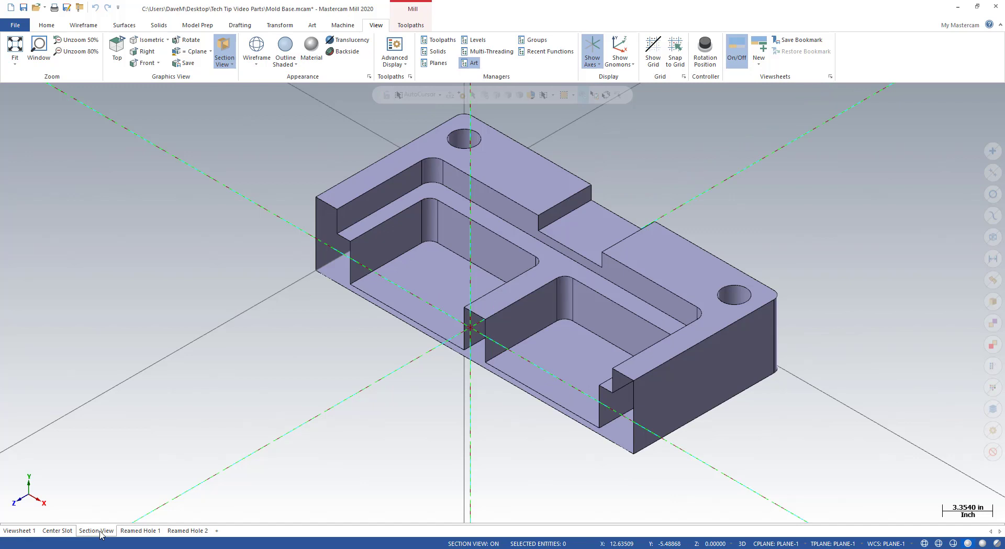
pyautogui.click(139, 530)
pyautogui.click(187, 530)
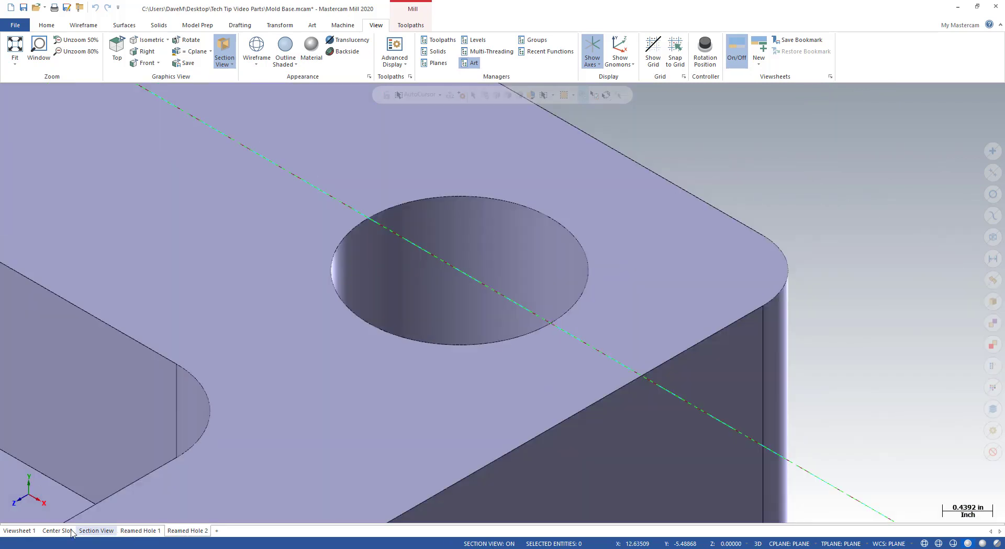
pyautogui.click(21, 533)
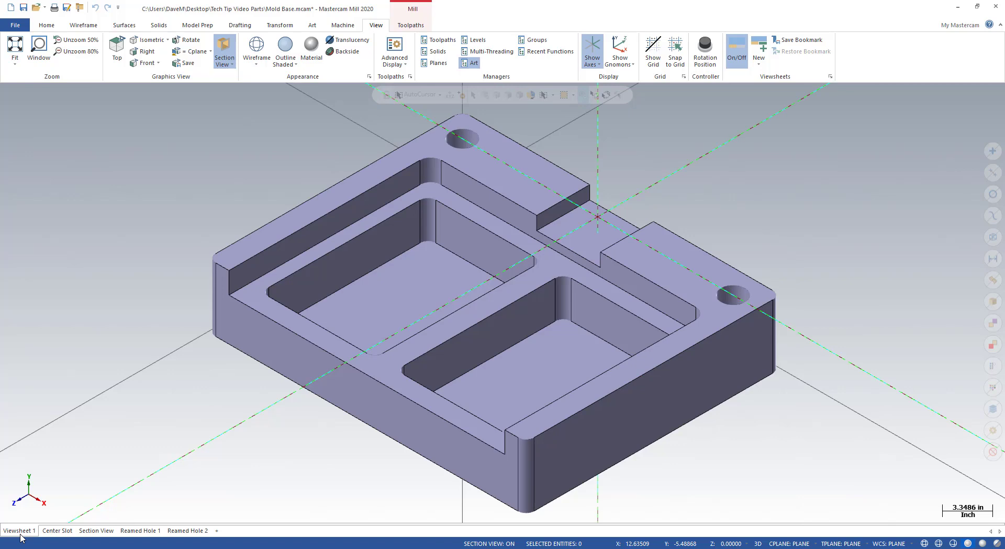
# Step: Fit the part in the Reamed Hole 2 viewsheet, rotate it to show the underside, and check that view against Viewsheet 1
pyautogui.click(187, 531)
pyautogui.rightClick(308, 287)
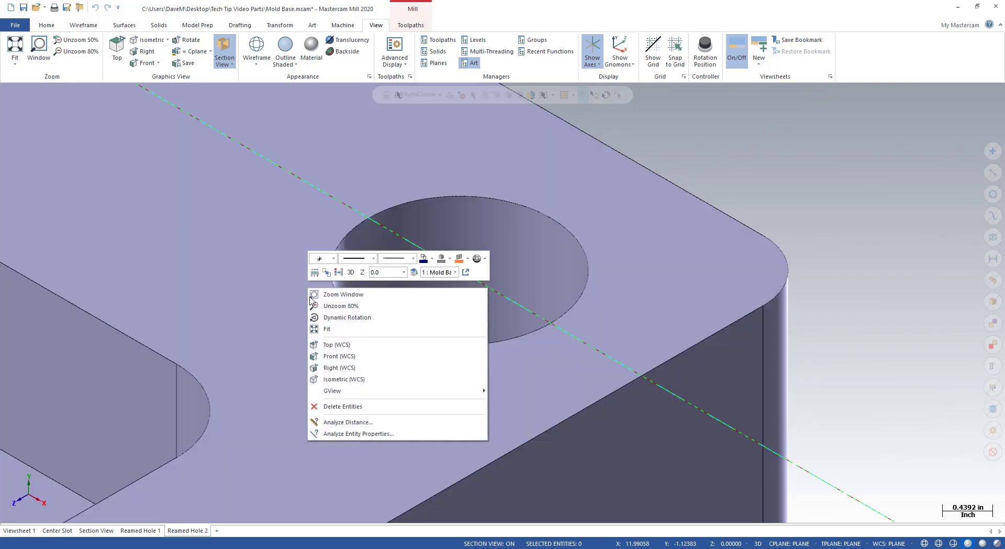
pyautogui.click(343, 329)
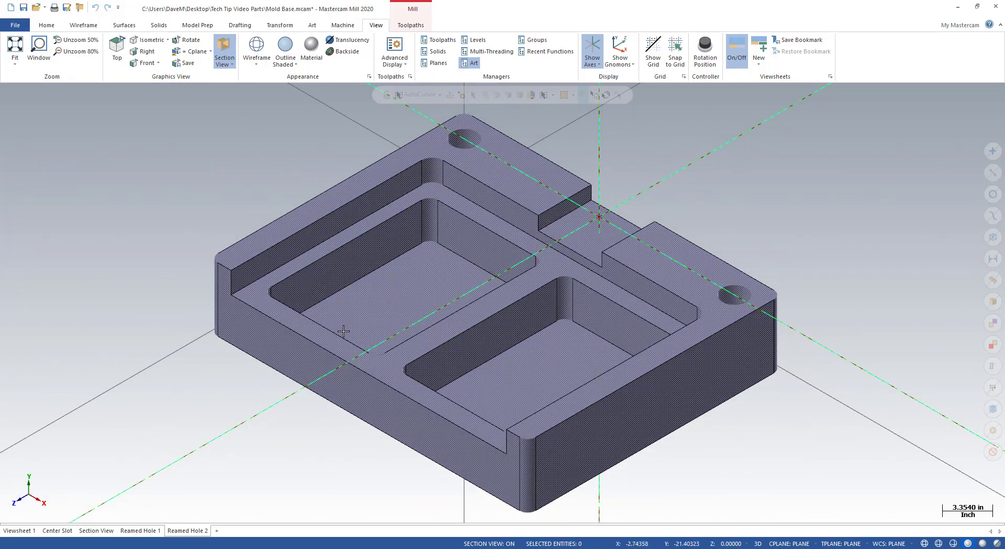
pyautogui.hotkey('alt', 'Up')
pyautogui.hotkey('alt', 'Up')
pyautogui.hotkey('alt', 'Up')
pyautogui.hotkey('alt', 'Up')
pyautogui.hotkey('alt', 'Up')
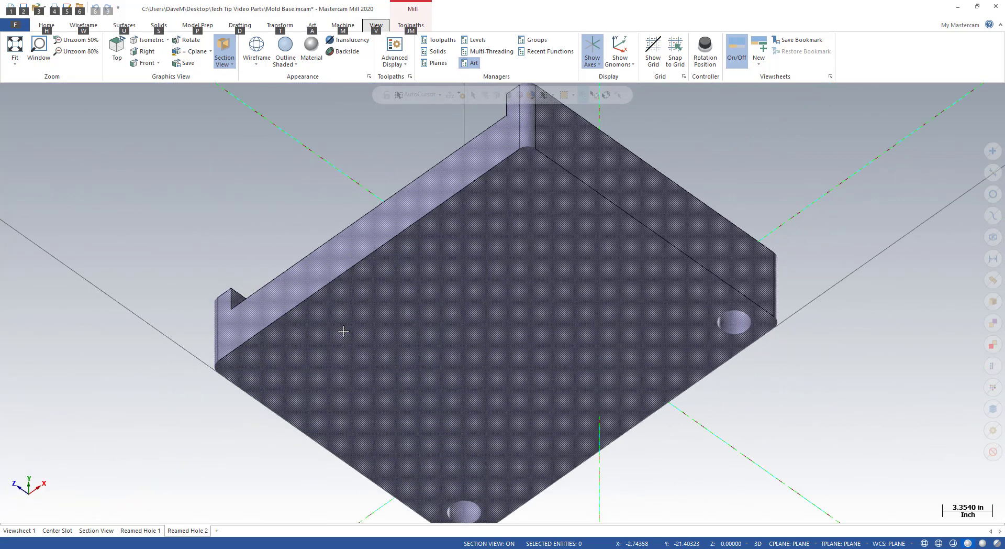
pyautogui.click(10, 530)
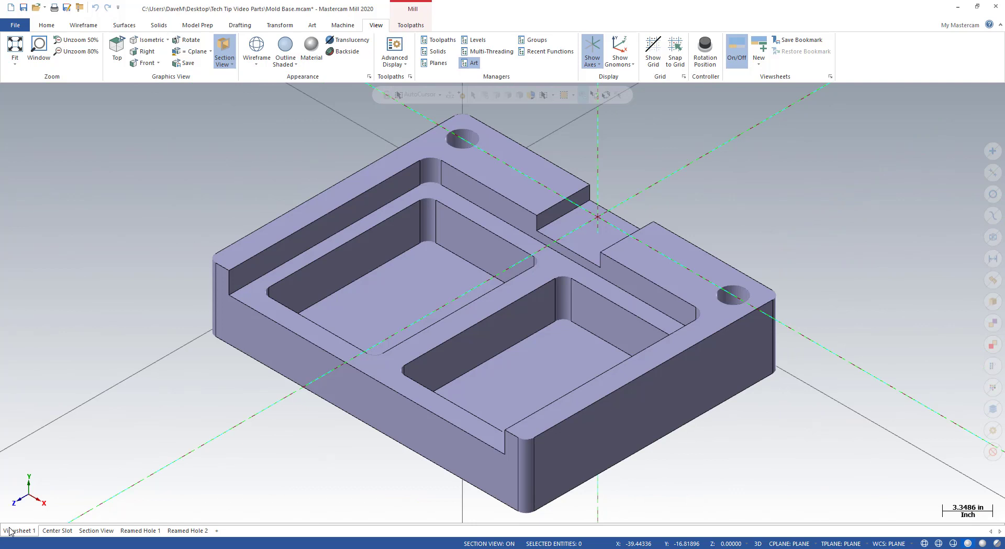
pyautogui.click(191, 530)
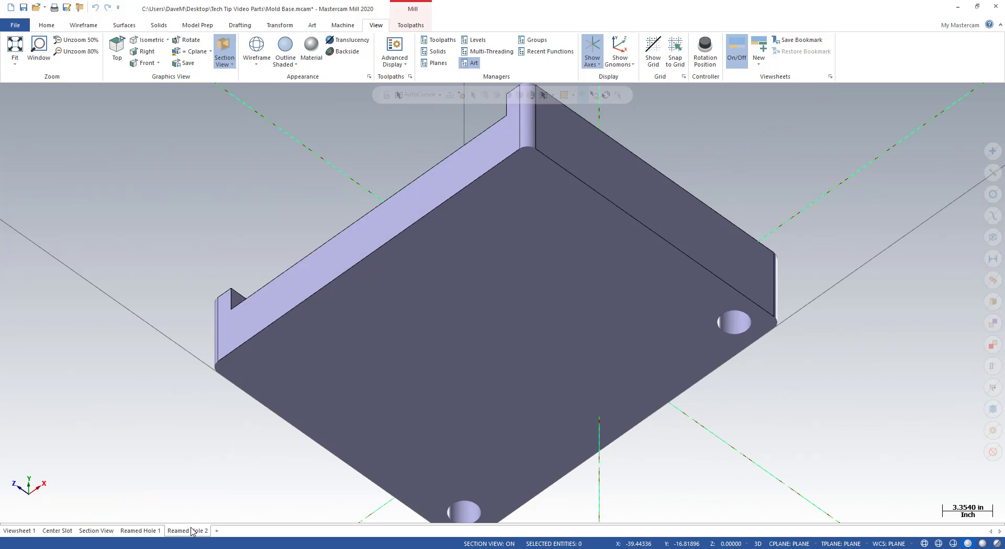
# Step: Set the Reamed Hole 2 viewsheet back to an isometric close-up of the second hole and save that view as its bookmark
pyautogui.rightClick(131, 327)
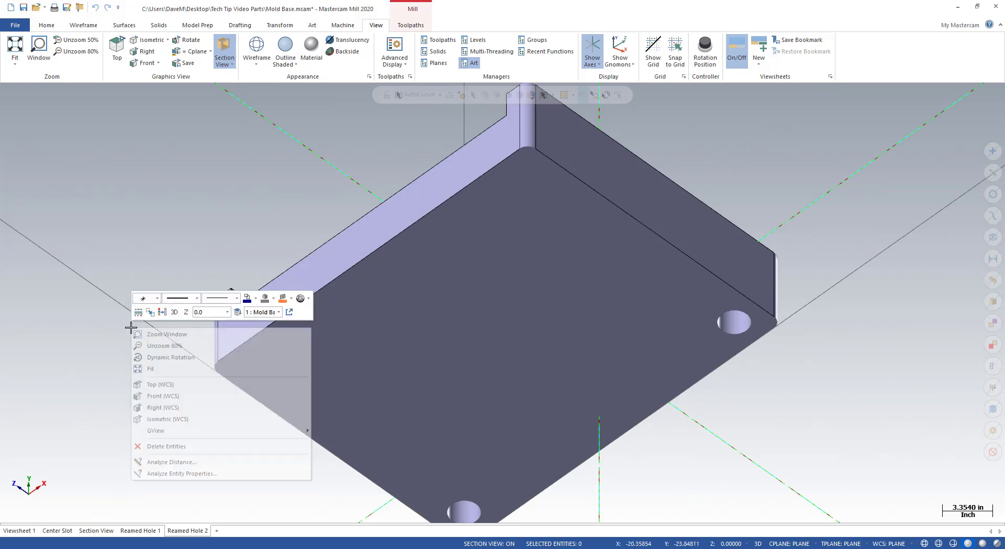
pyautogui.click(176, 411)
pyautogui.rightClick(284, 280)
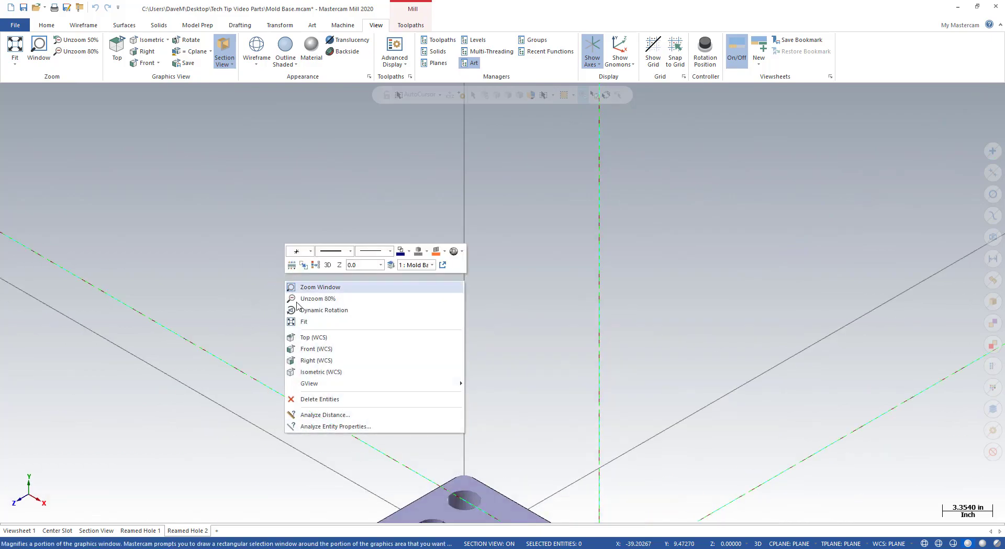
pyautogui.click(303, 321)
pyautogui.rightClick(323, 233)
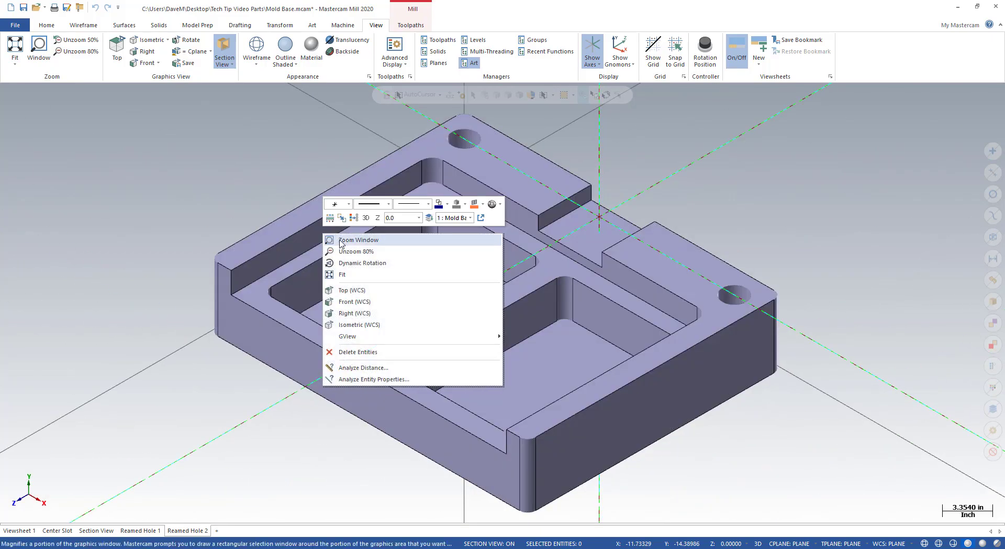
pyautogui.click(341, 242)
pyautogui.moveTo(706, 274); pyautogui.dragTo(776, 328)
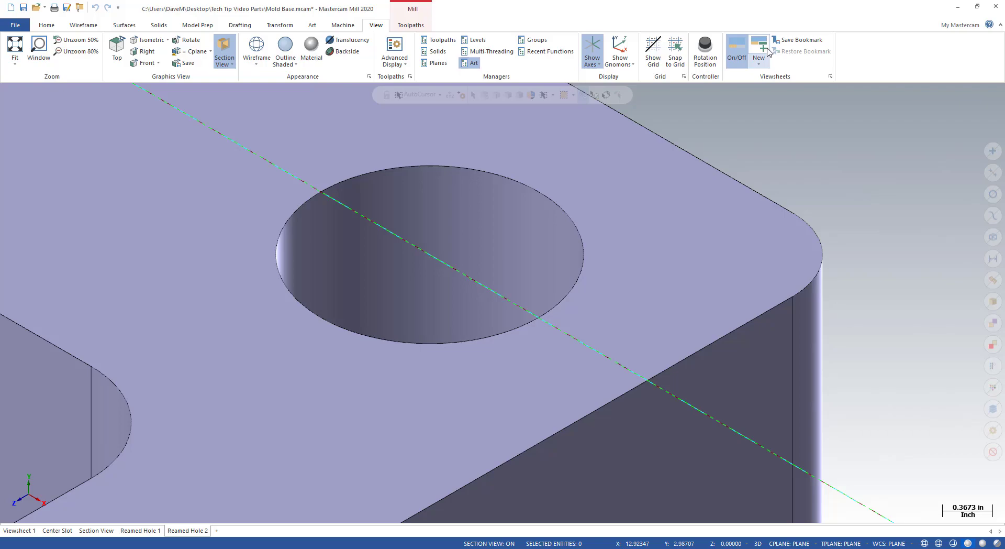
pyautogui.click(798, 40)
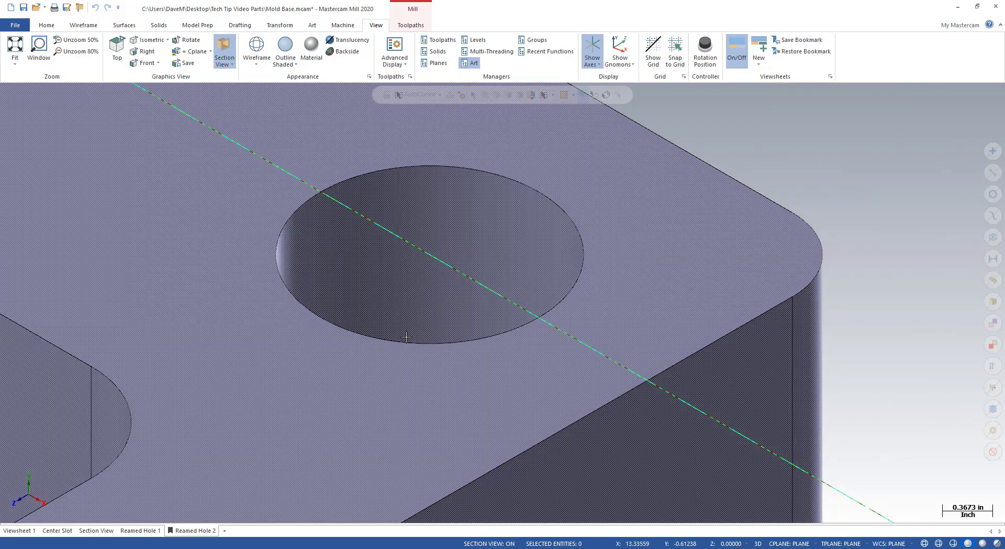
# Step: Save a bookmark of the current view in each of the Reamed Hole 1, Section View and Center Slot viewsheets
pyautogui.click(139, 531)
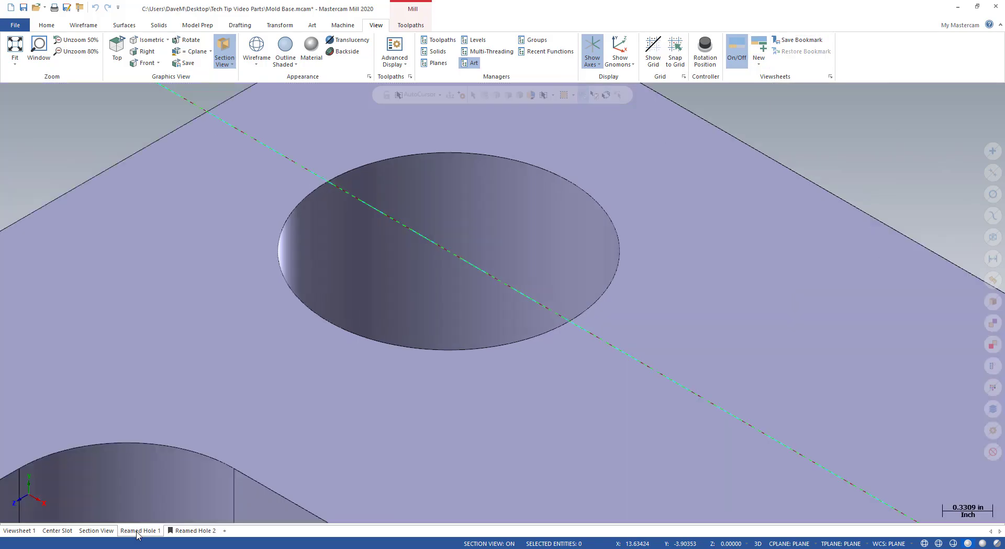
pyautogui.click(782, 43)
pyautogui.click(96, 531)
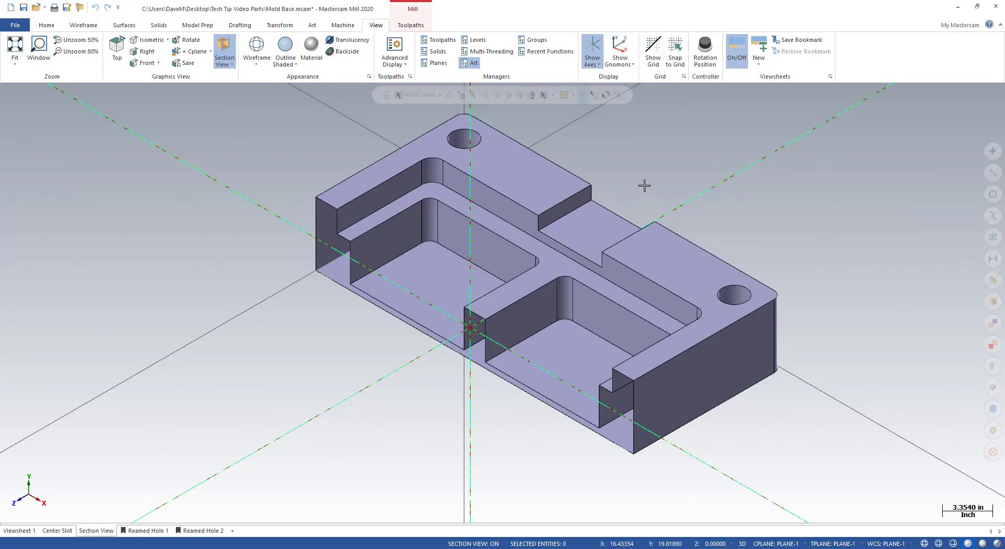
pyautogui.click(799, 40)
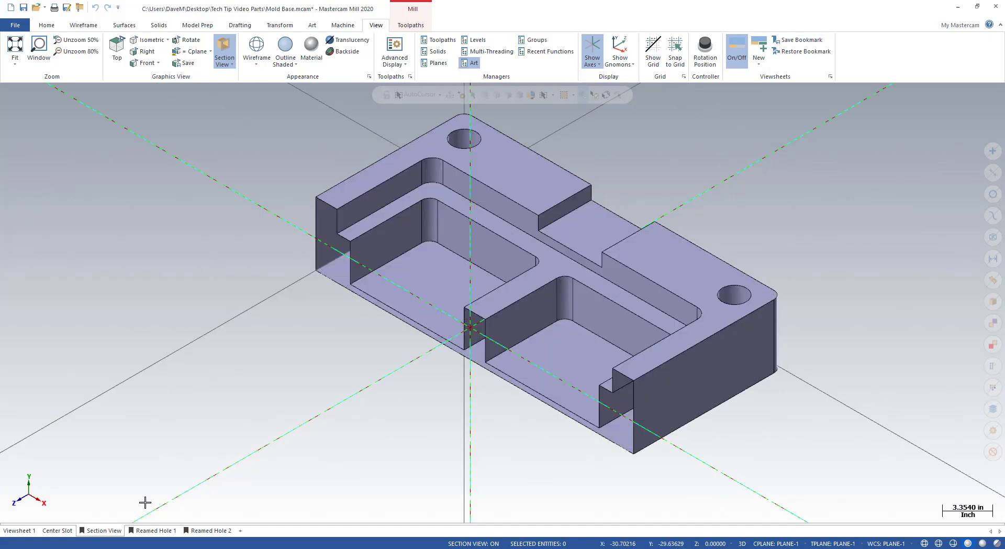
pyautogui.click(57, 530)
pyautogui.click(787, 41)
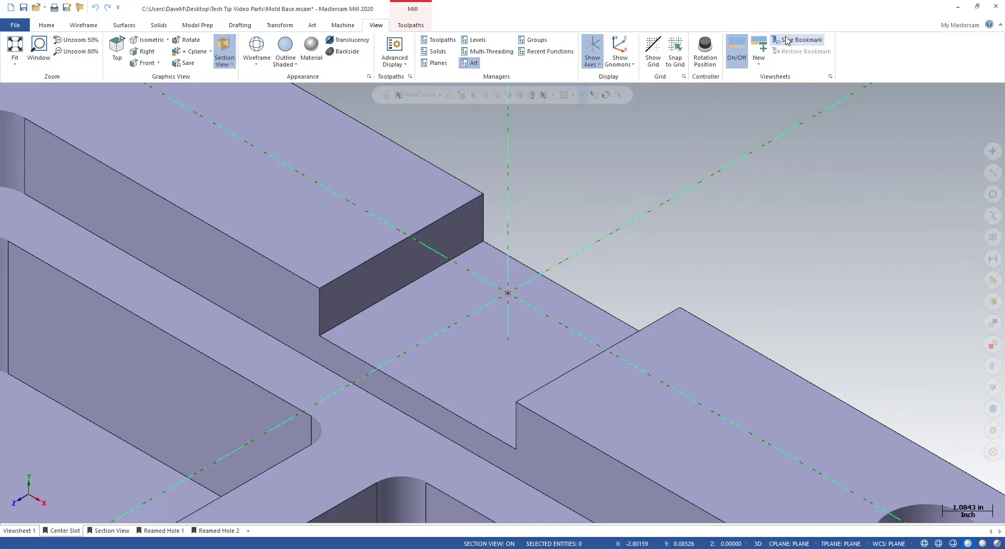
# Step: Check Viewsheet 1, and rotate the part in the Center Slot viewsheet until its underside shows, fitted to the window
pyautogui.click(19, 530)
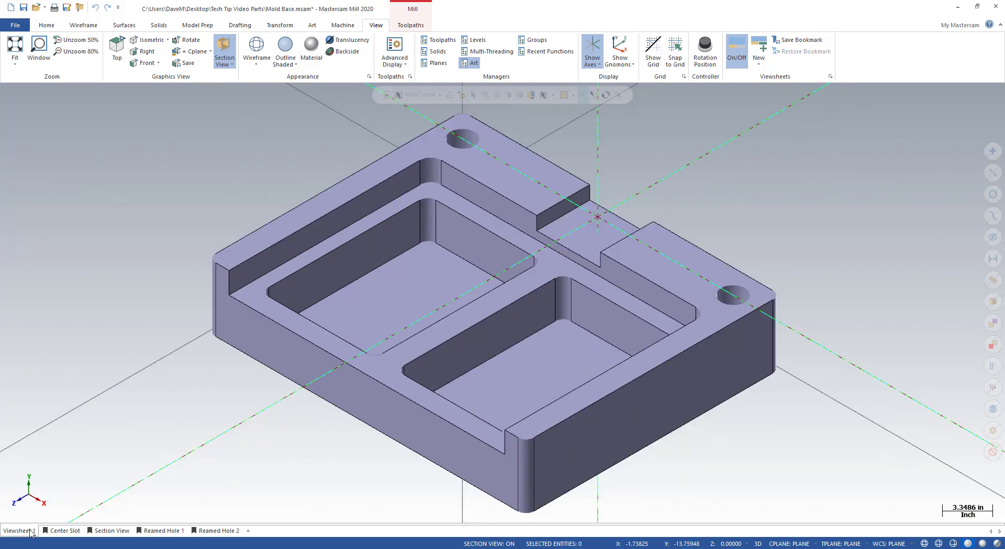
pyautogui.click(57, 530)
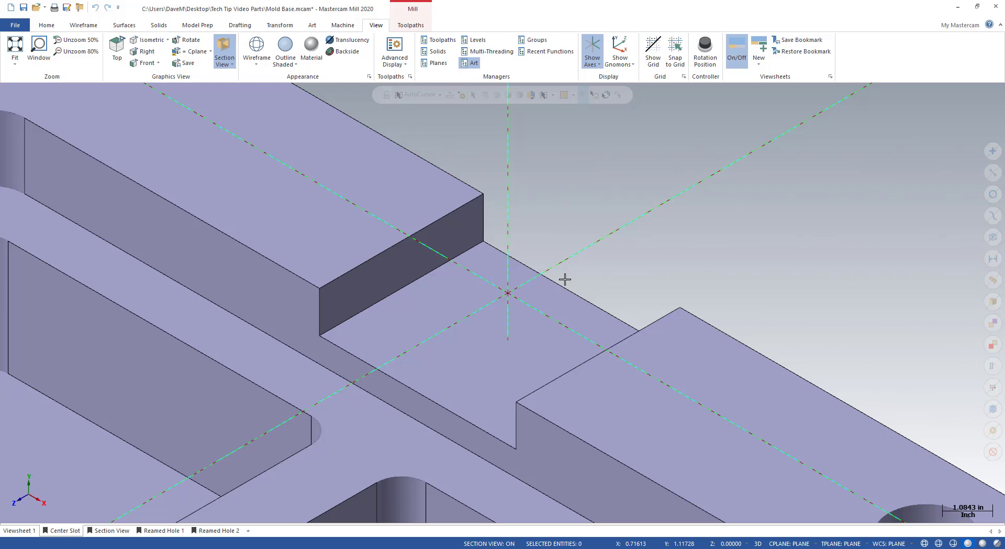
pyautogui.hotkey('alt', 'Down')
pyautogui.hotkey('alt', 'Down')
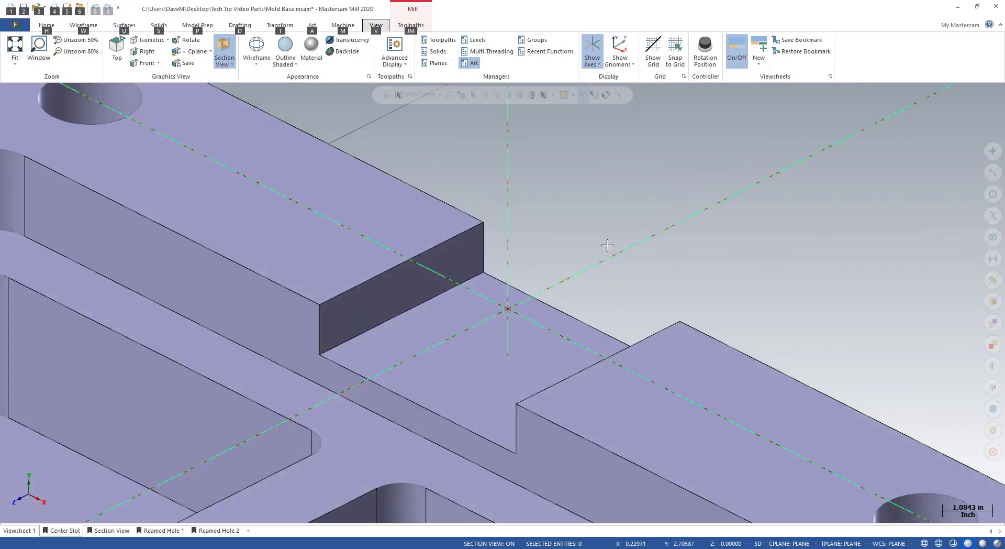
pyautogui.hotkey('alt', 'Left')
pyautogui.hotkey('alt', 'Left')
pyautogui.hotkey('alt', 'Left')
pyautogui.hotkey('alt', 'Left')
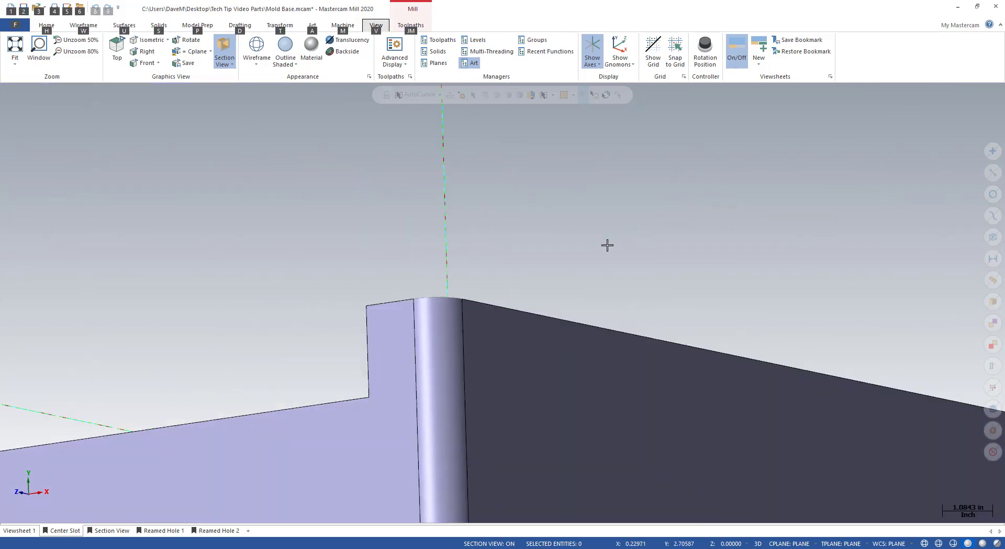
pyautogui.hotkey('alt', 'Down')
pyautogui.hotkey('alt', 'Down')
pyautogui.hotkey('alt', 'Down')
pyautogui.hotkey('alt', 'Down')
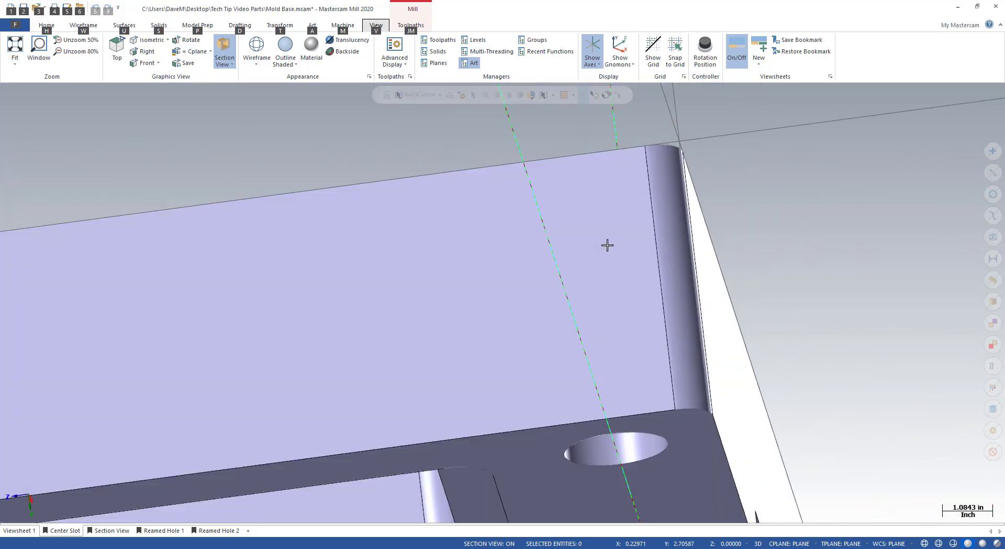
pyautogui.hotkey('alt', 'Down')
pyautogui.rightClick(584, 244)
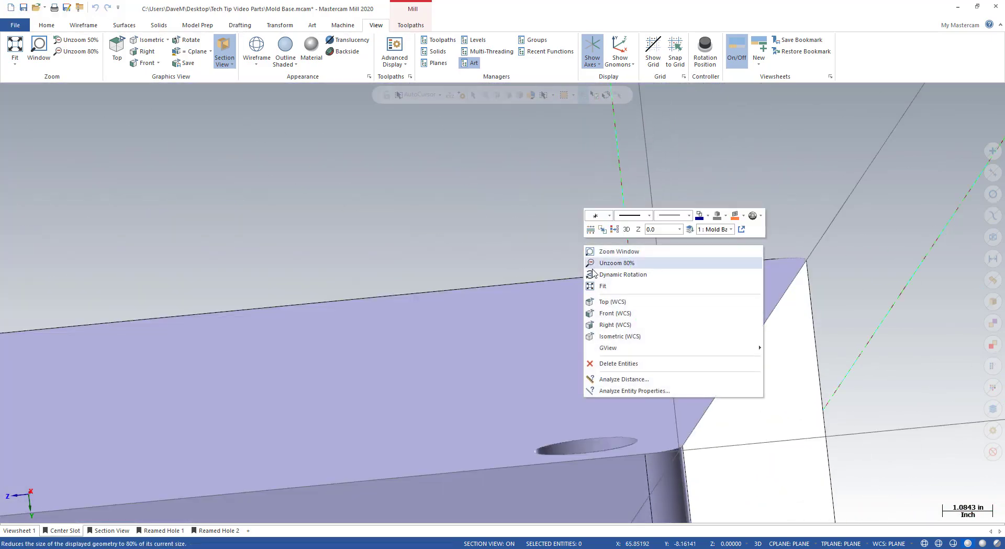
pyautogui.click(596, 286)
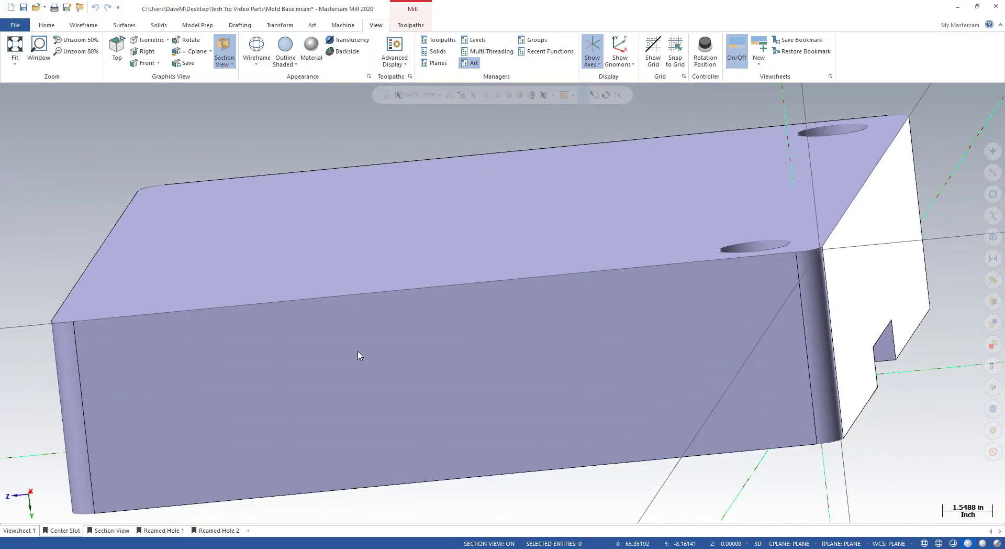
# Step: Look at Viewsheet 1 again, and restore the bookmarked view in the Center Slot viewsheet
pyautogui.click(19, 531)
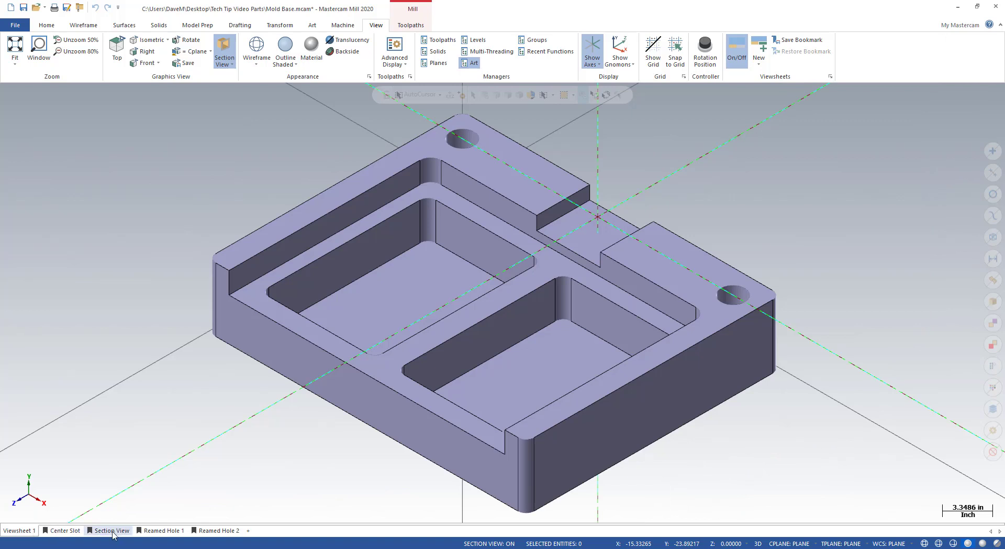
pyautogui.click(66, 531)
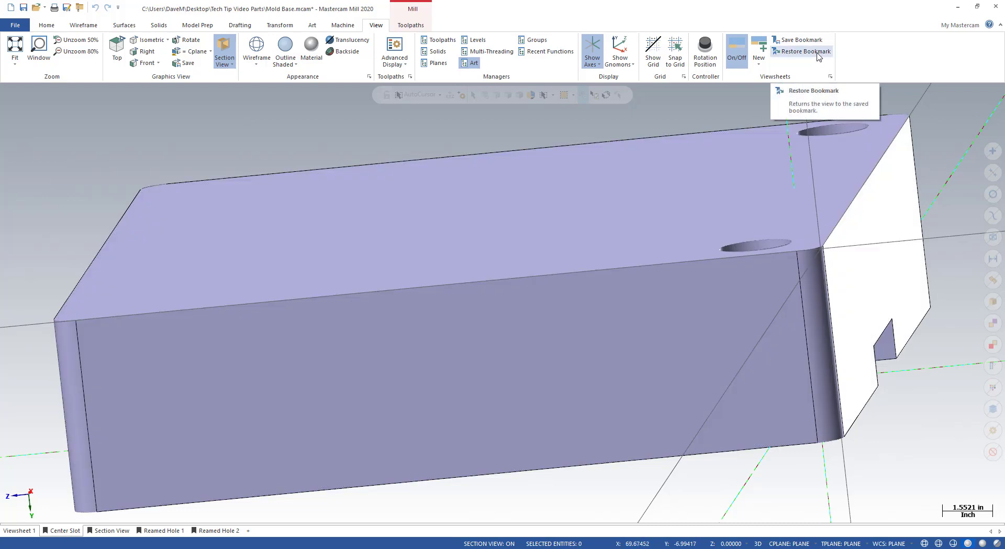
pyautogui.click(818, 51)
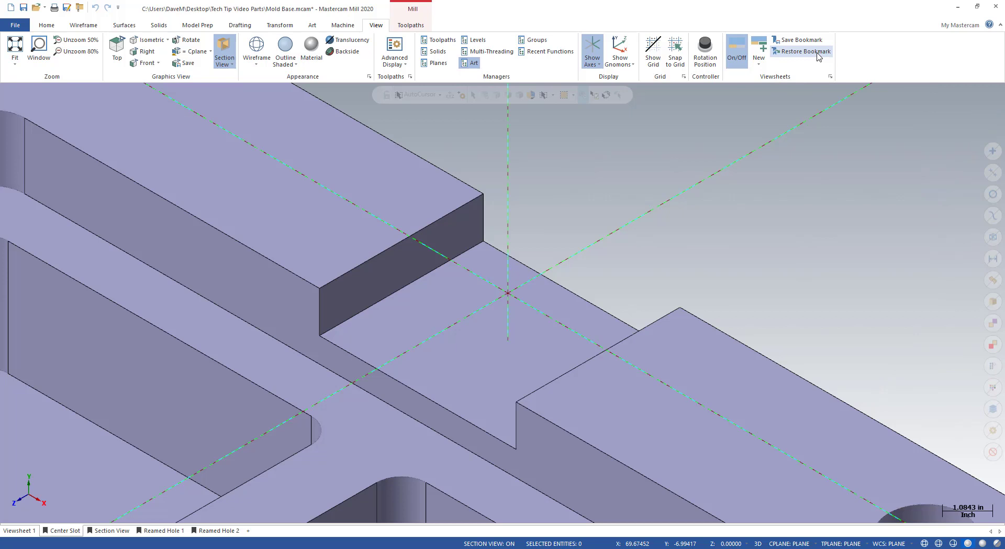